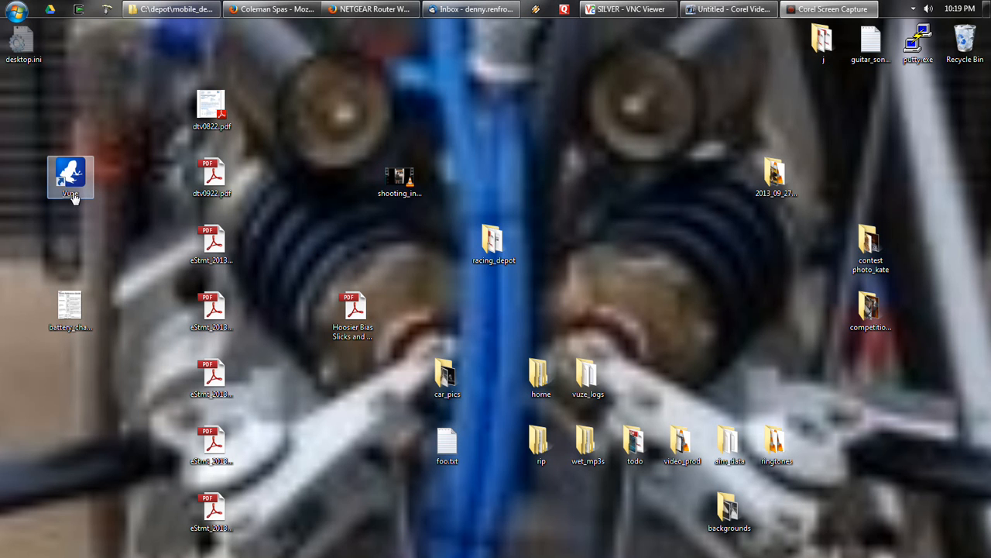
# - Launch Vuze, save the user proficiency mode as Intermediate in its options, and close the options window
pyautogui.click(73, 198)
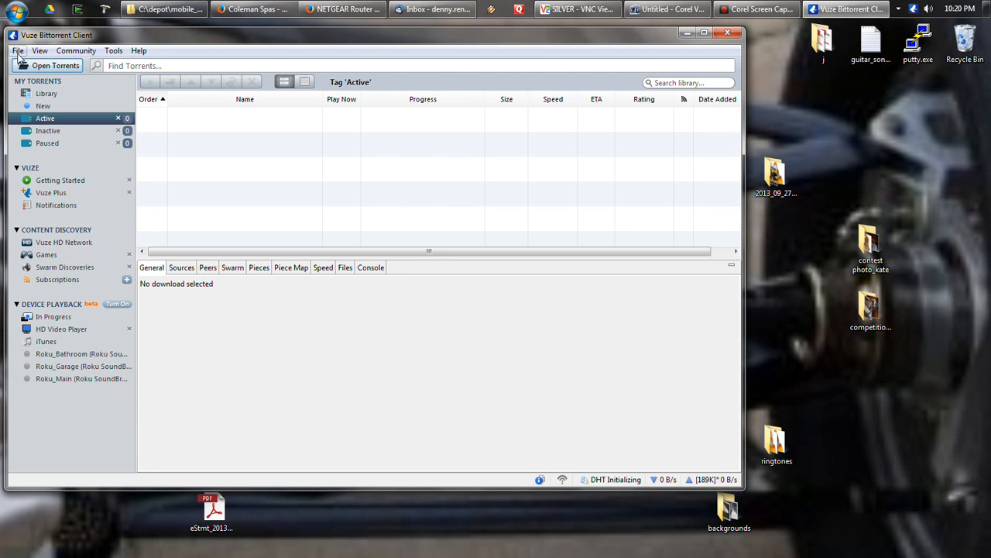
pyautogui.click(114, 51)
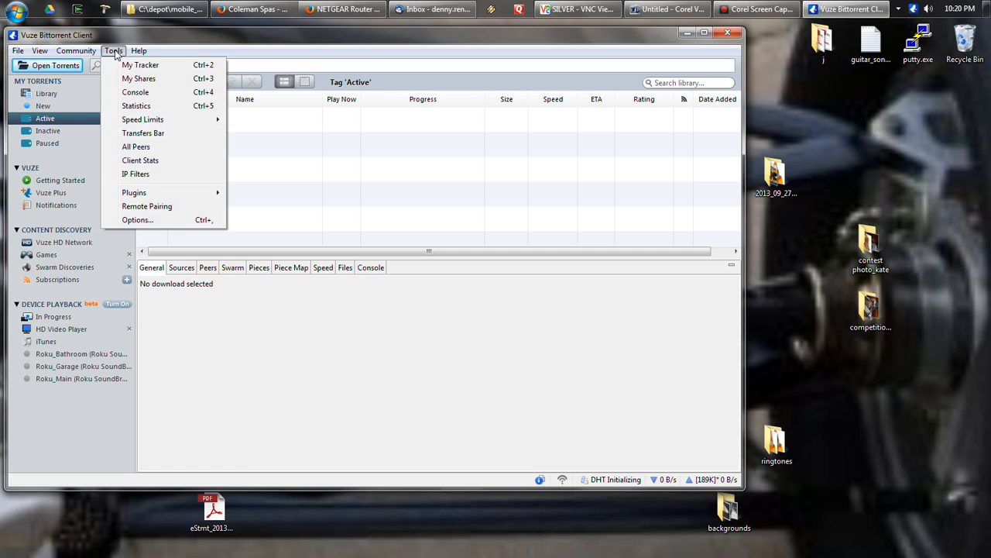
pyautogui.click(135, 221)
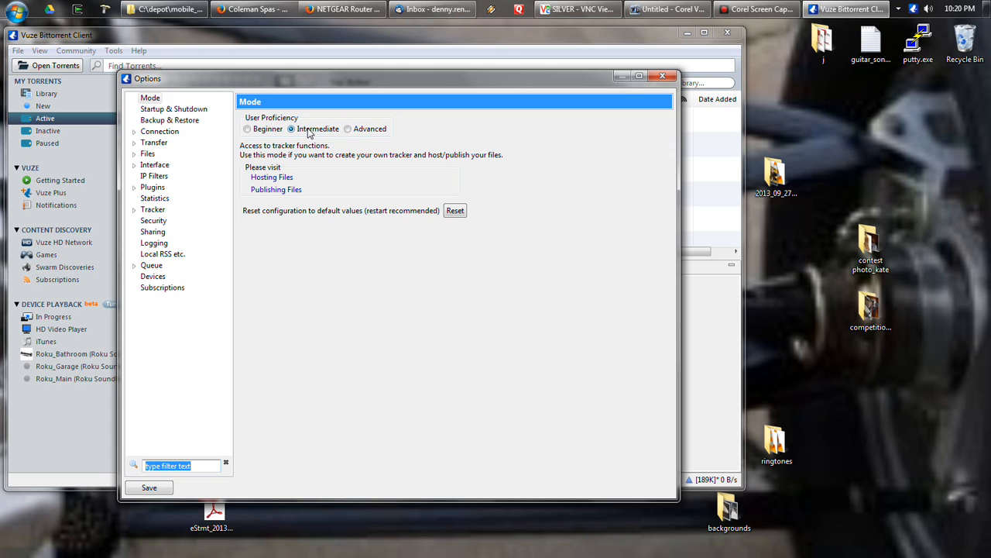
pyautogui.click(248, 129)
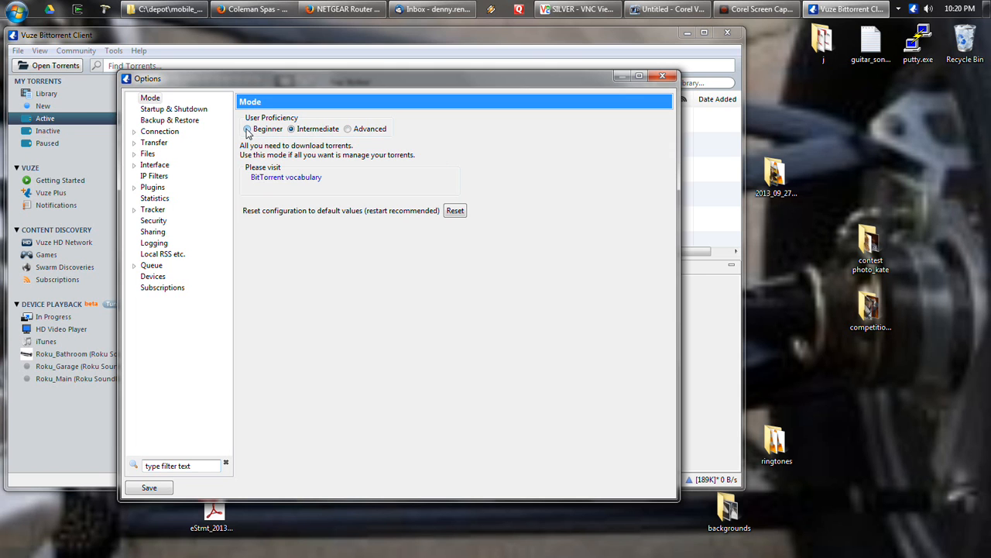
pyautogui.click(292, 130)
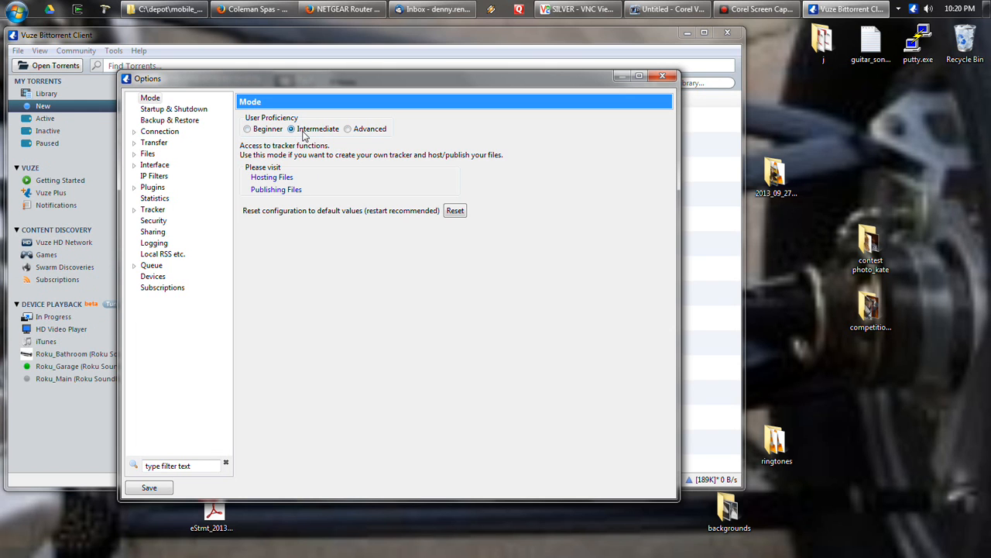
pyautogui.click(159, 490)
pyautogui.click(660, 77)
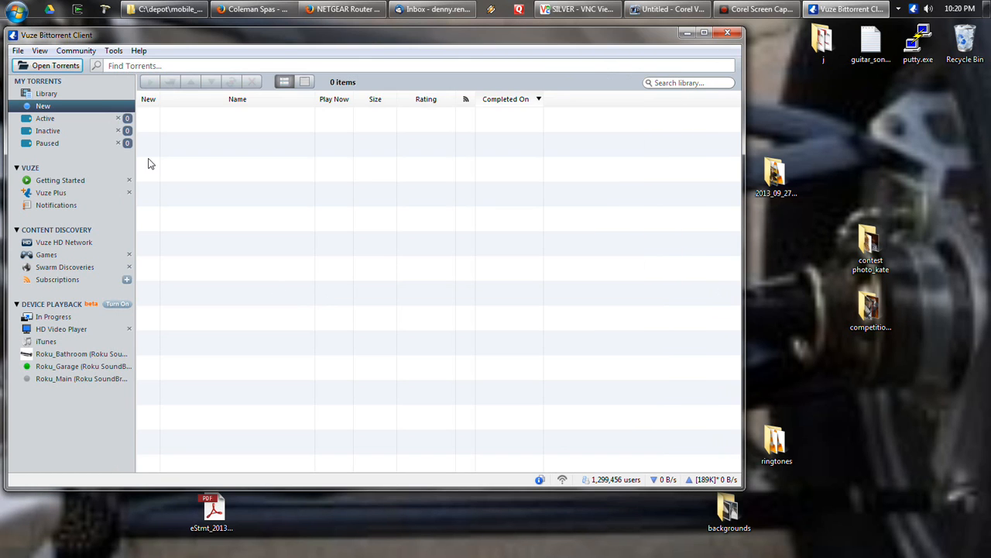
# - Share the file Capture 03.wmv from the video_prod folder and hide the finished progress pop-up
pyautogui.click(17, 51)
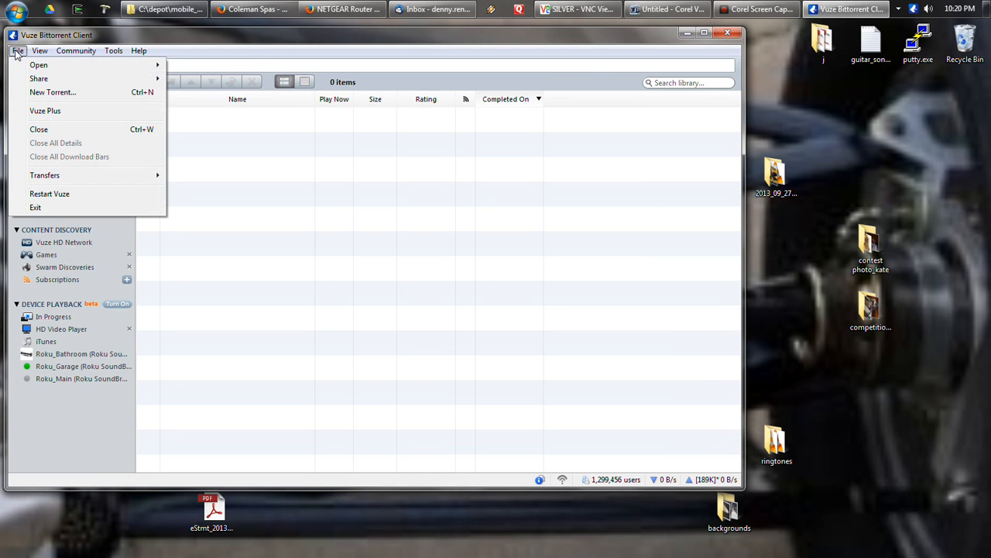
pyautogui.moveTo(58, 81)
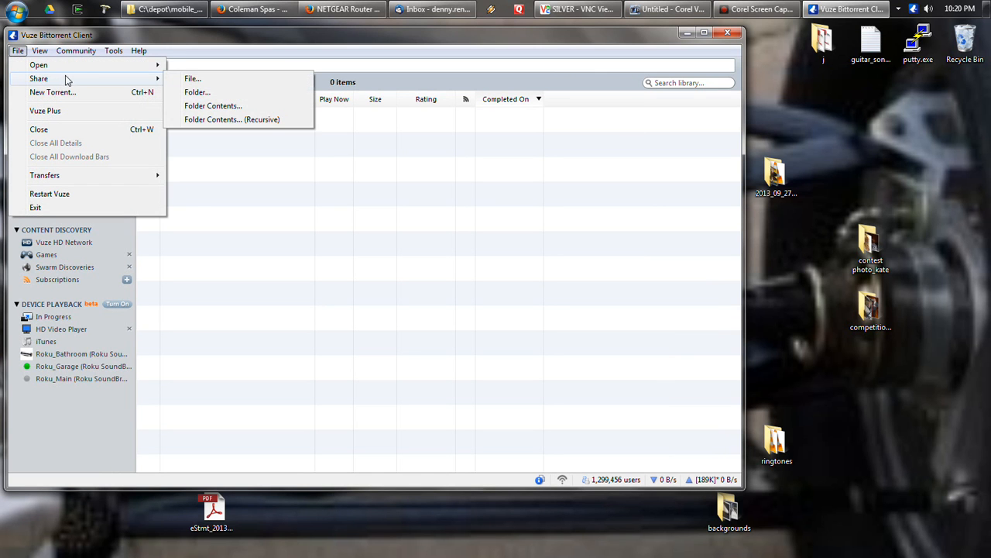
pyautogui.click(193, 79)
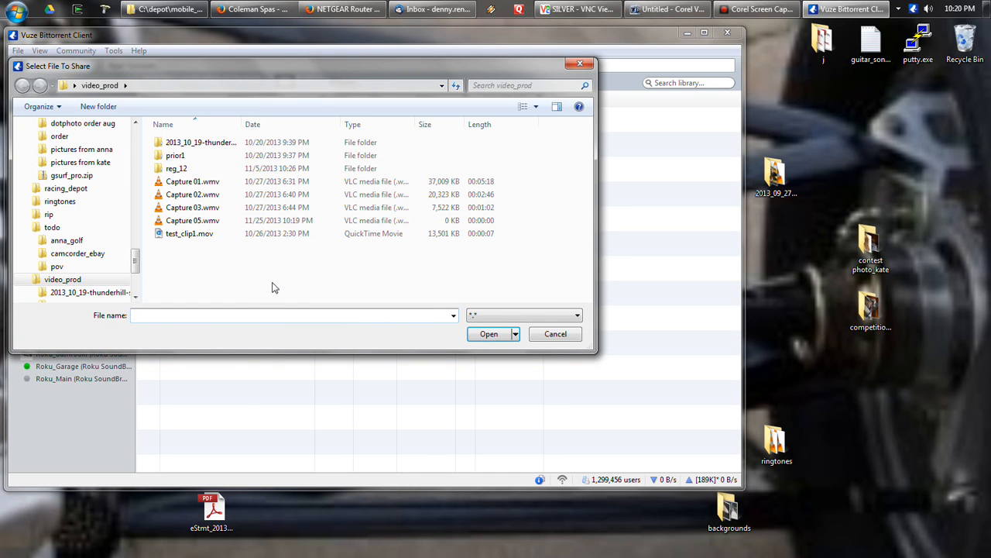
pyautogui.doubleClick(186, 209)
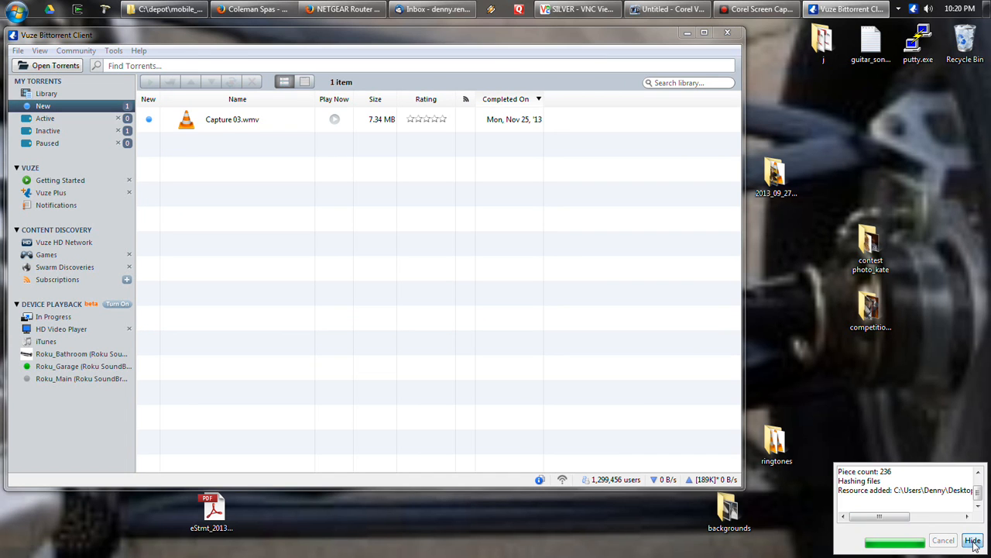
pyautogui.click(974, 541)
# - Publish the shared Capture 03.wmv to the tracker and copy its torrent URL to the clipboard
pyautogui.click(236, 125)
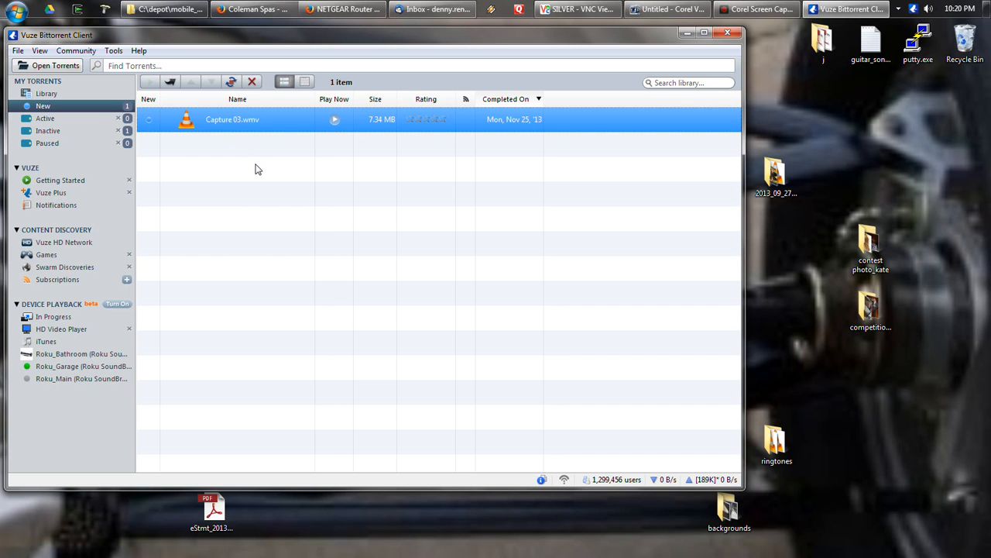
pyautogui.rightClick(248, 124)
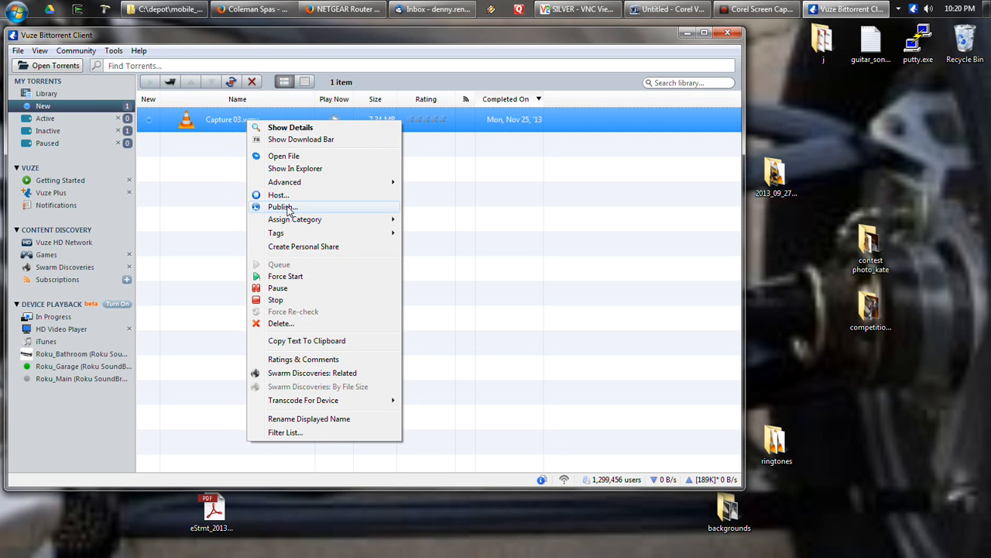
pyautogui.click(282, 207)
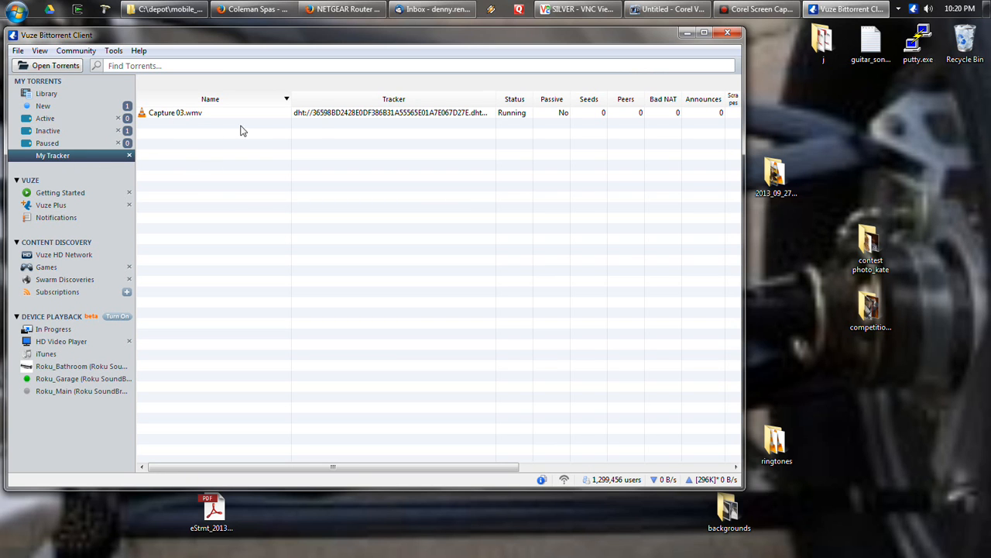
pyautogui.rightClick(331, 116)
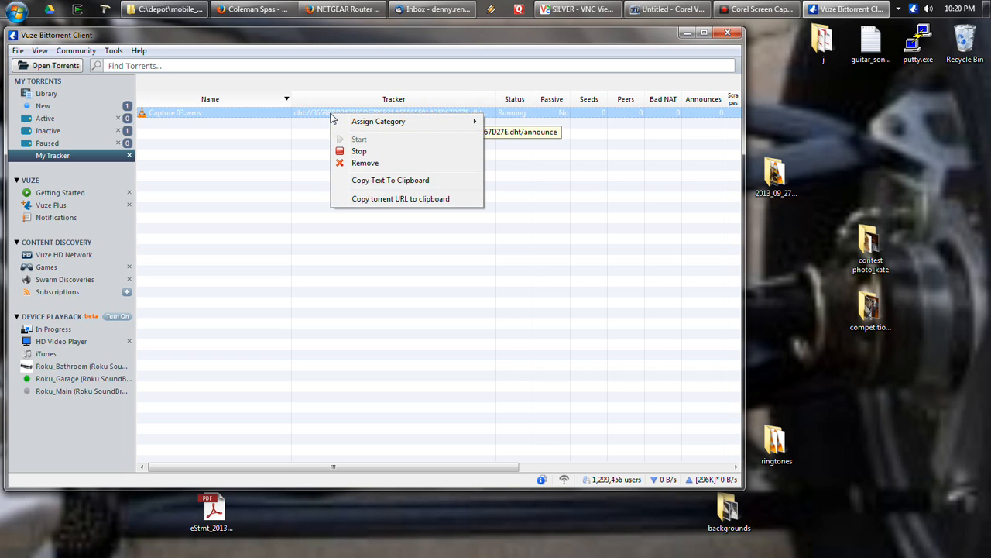
pyautogui.click(384, 199)
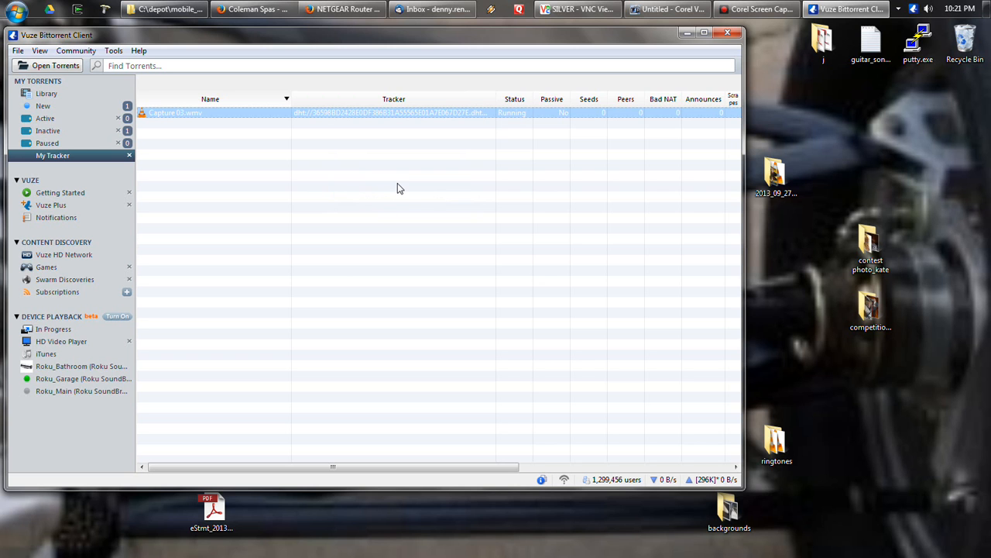
# - Start a new message in the e-mail program and paste the torrent URL into its body
pyautogui.rightClick(413, 14)
pyautogui.click(407, 59)
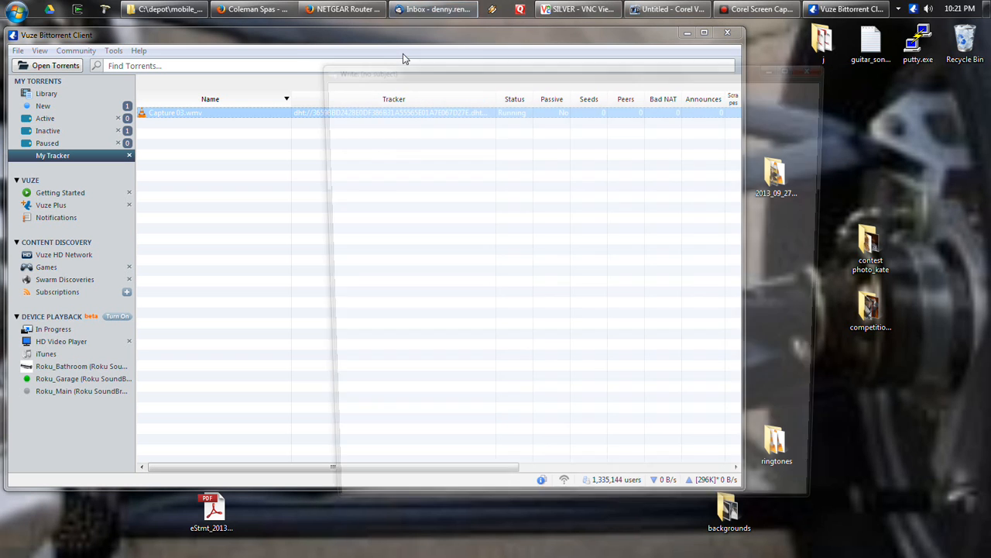
pyautogui.click(382, 252)
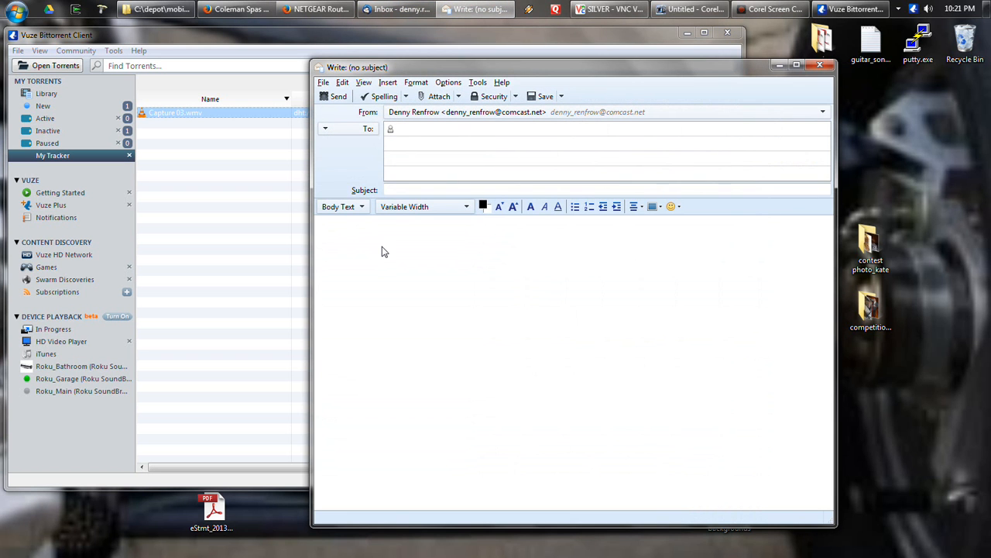
pyautogui.hotkey('ctrl', 'v')
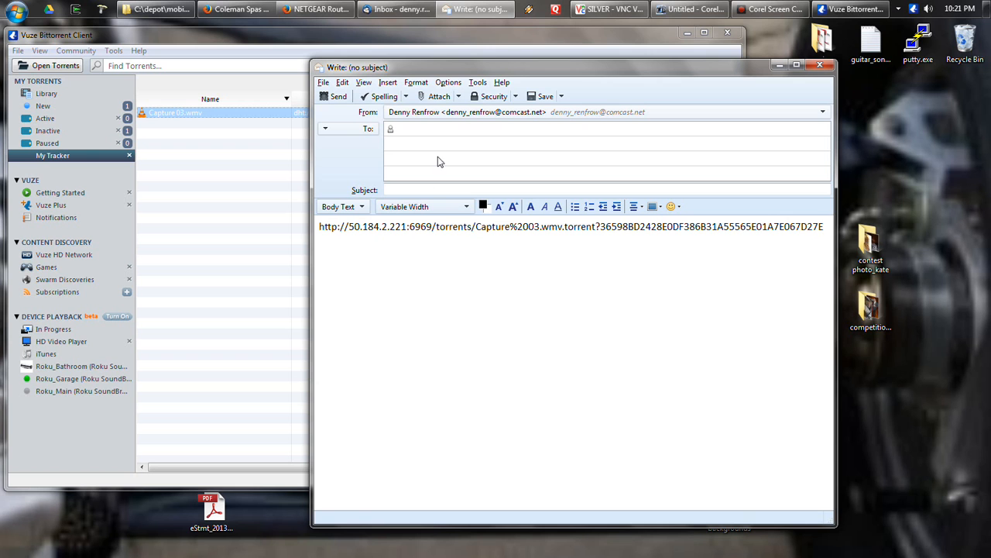
# - Address the message to the recipient's saved e-mail address and give it the subject "torrent 6"
pyautogui.click(447, 128)
pyautogui.write('here')
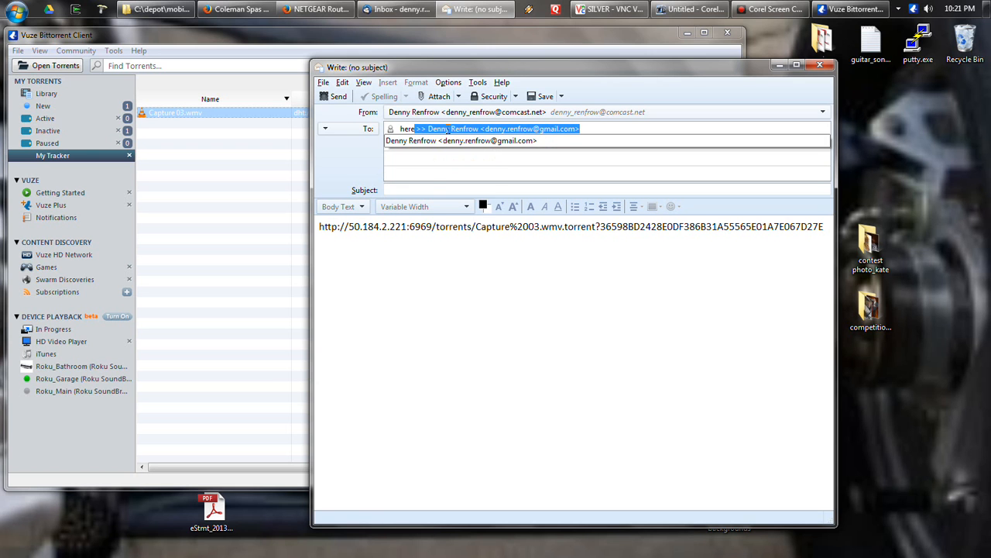
pyautogui.click(439, 192)
pyautogui.write('torrent 6')
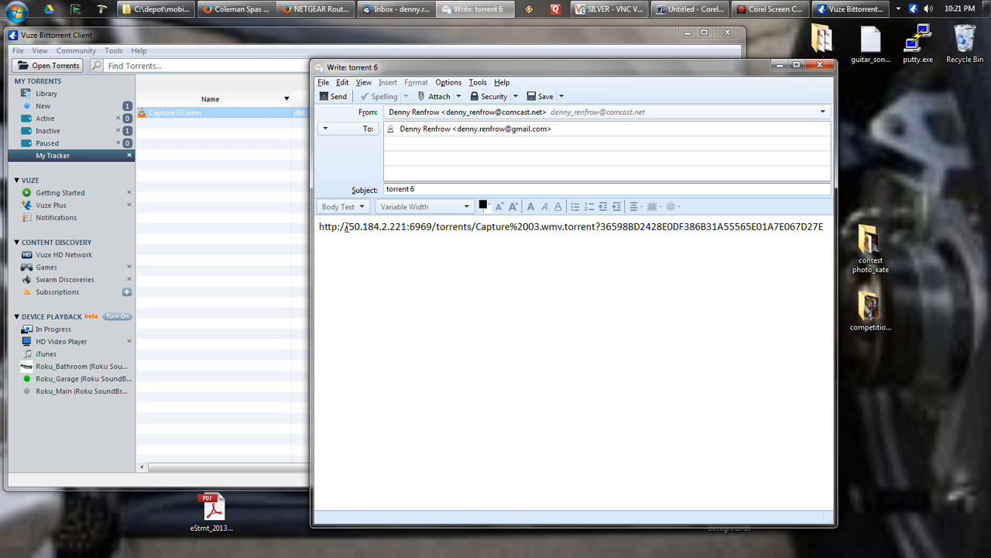
# - Examine the IP address and port number within the pasted torrent URL
pyautogui.moveTo(348, 227); pyautogui.dragTo(405, 224)
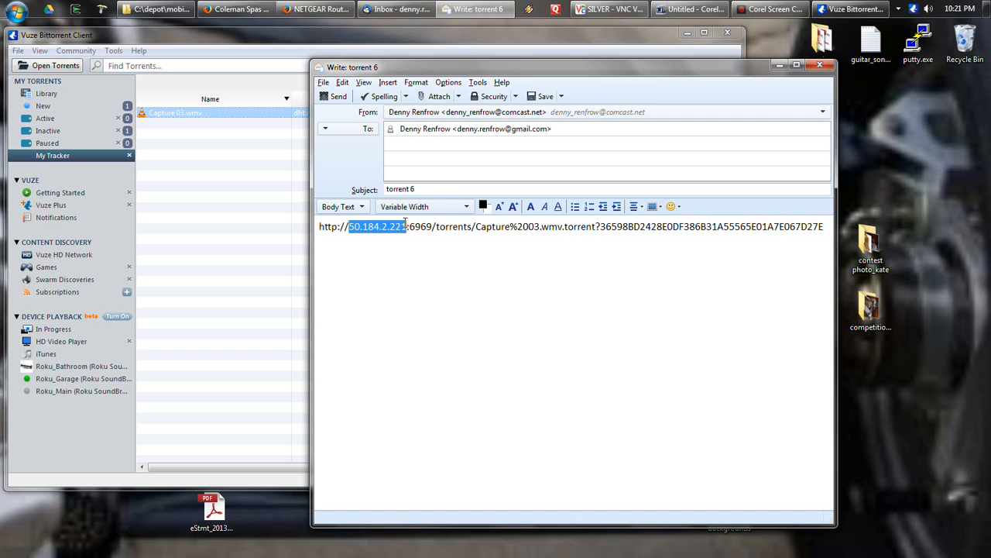
pyautogui.click(388, 261)
pyautogui.moveTo(409, 226); pyautogui.dragTo(428, 227)
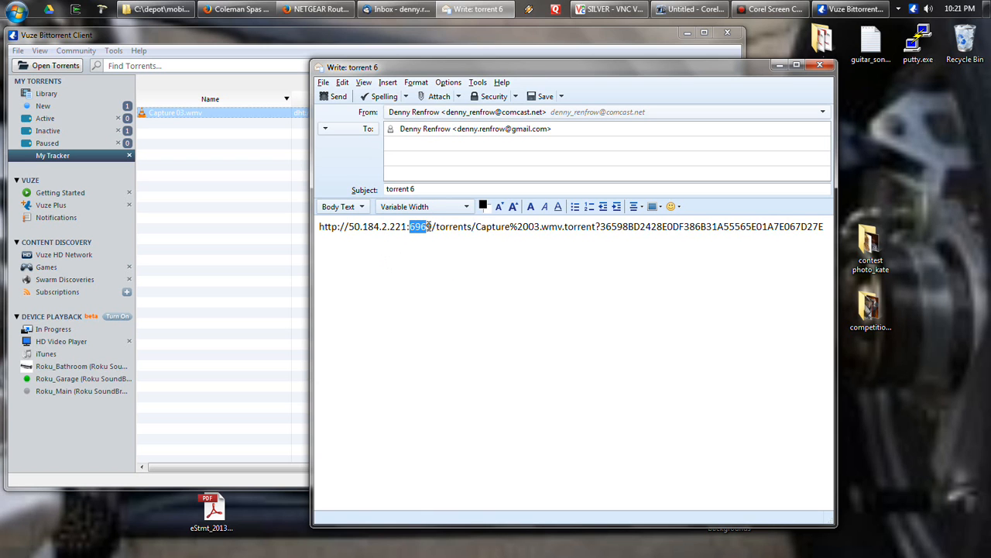
pyautogui.click(370, 263)
# - Change the message's sender to the other mail account and send the message
pyautogui.click(333, 96)
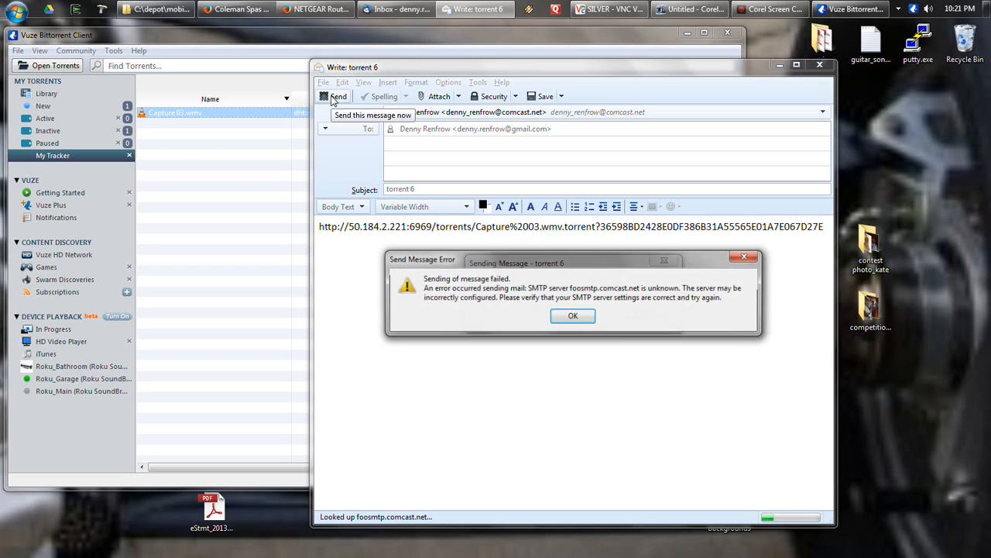
pyautogui.click(572, 316)
pyautogui.click(533, 115)
pyautogui.click(531, 142)
pyautogui.click(335, 97)
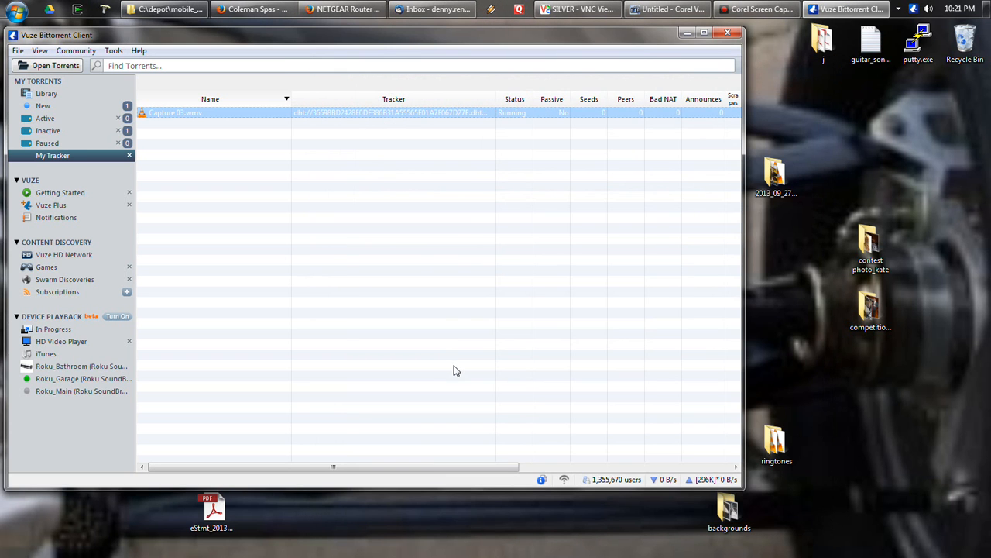
# - Switch to the SILVER remote desktop in VNC Viewer, open the "torrent 6" e-mail, and follow its torrent link
pyautogui.click(600, 9)
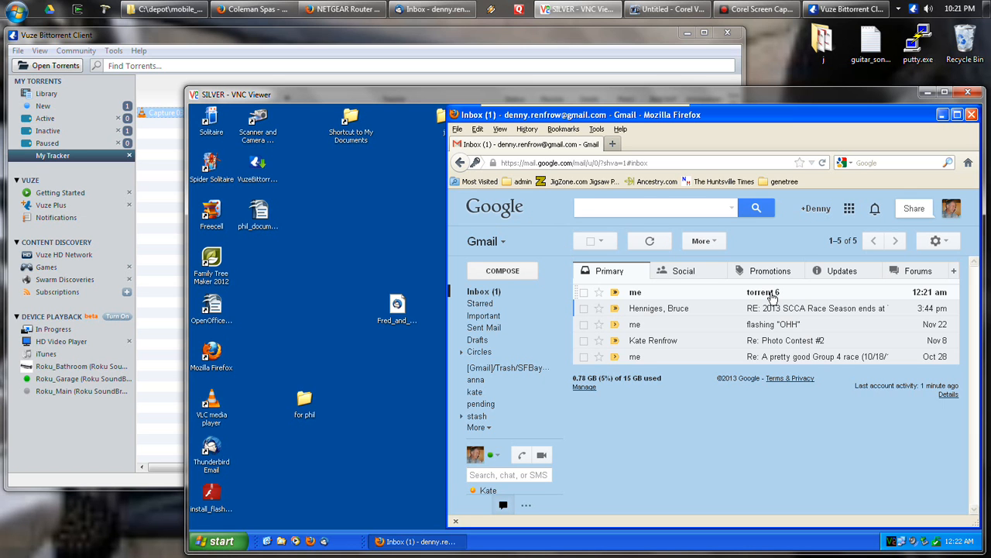
pyautogui.click(772, 295)
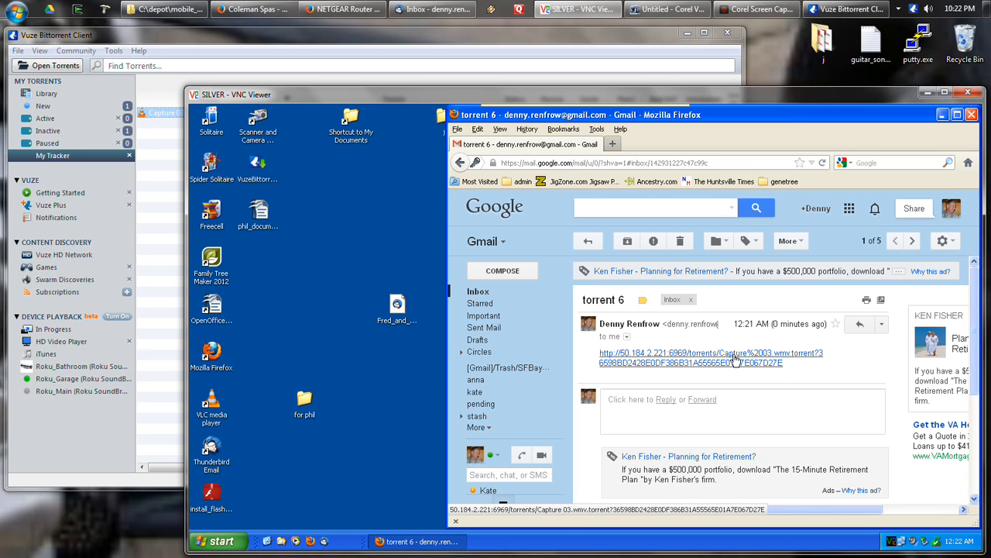
pyautogui.click(735, 358)
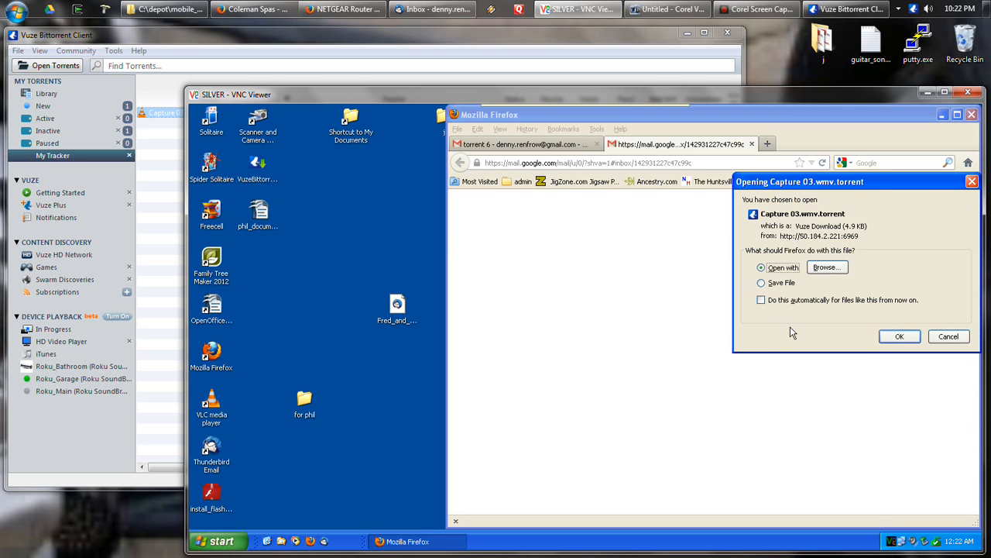
# - Open the downloaded Capture 03.wmv.torrent with Azureus.exe as the helper application
pyautogui.click(826, 268)
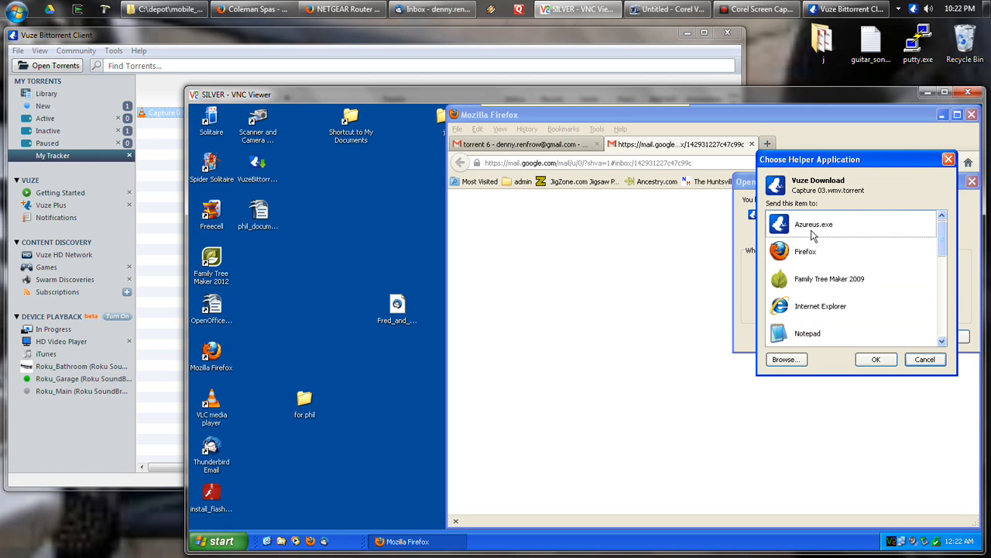
pyautogui.click(811, 226)
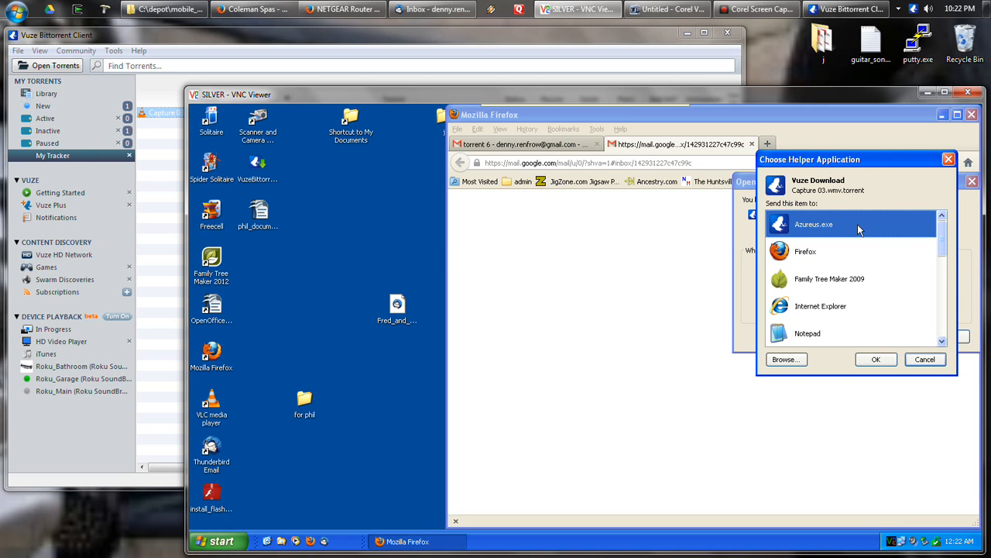
pyautogui.click(885, 361)
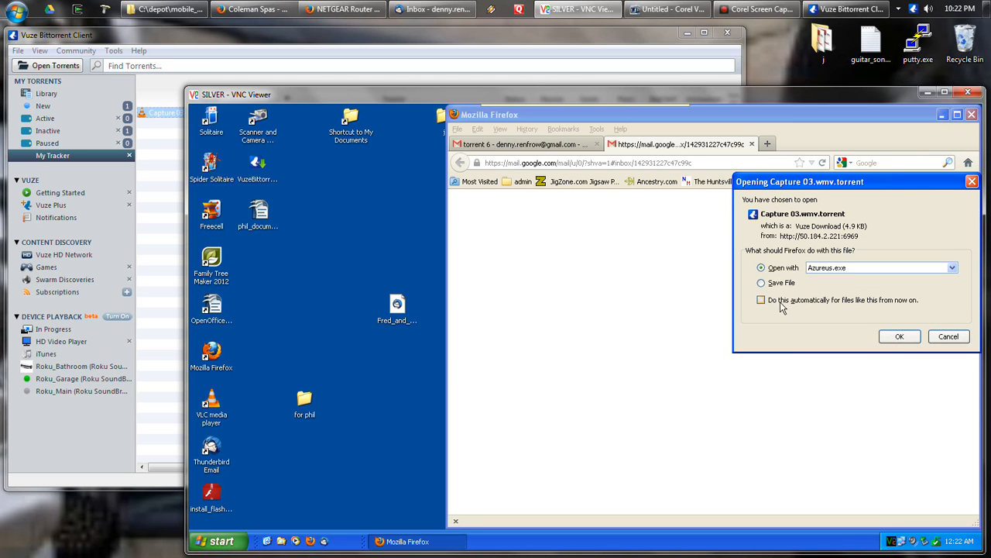
pyautogui.click(899, 339)
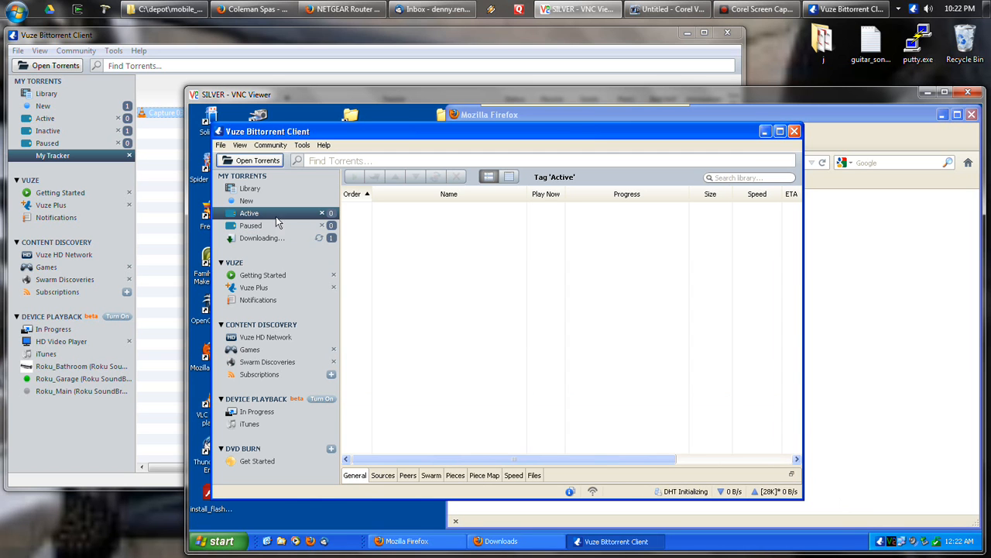
# - Show the transfer details of Capture 03.wmv from the remote Vuze client's list of current downloads
pyautogui.click(267, 238)
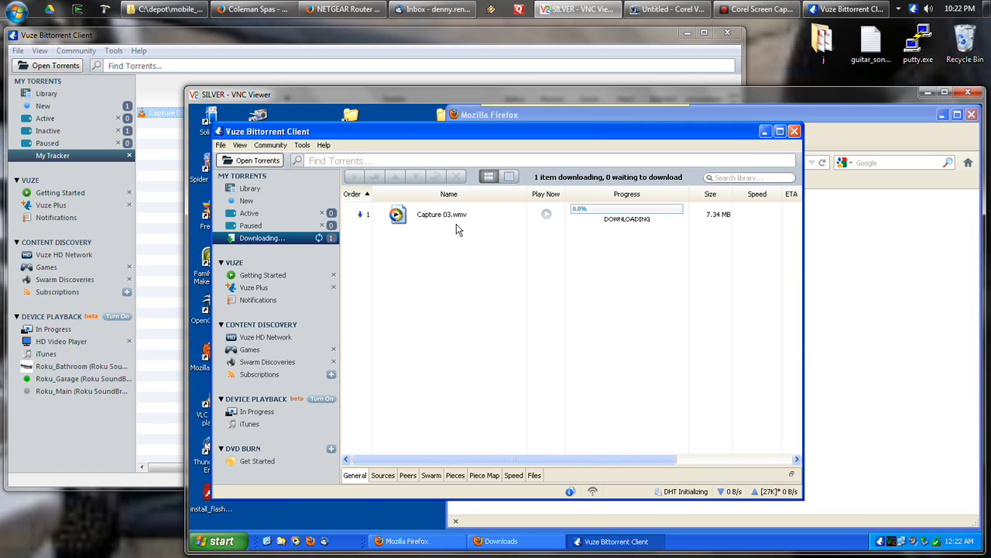
pyautogui.click(459, 216)
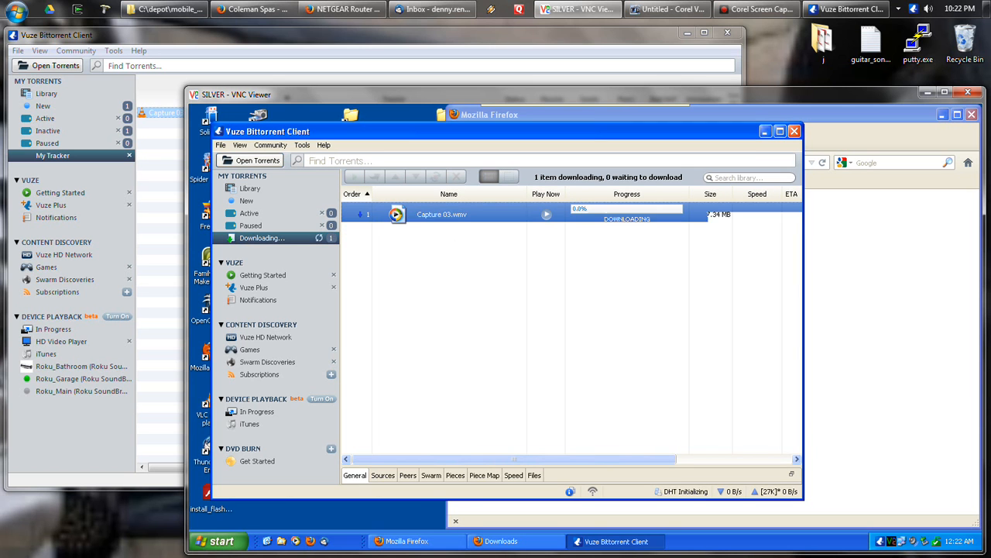
pyautogui.rightClick(458, 216)
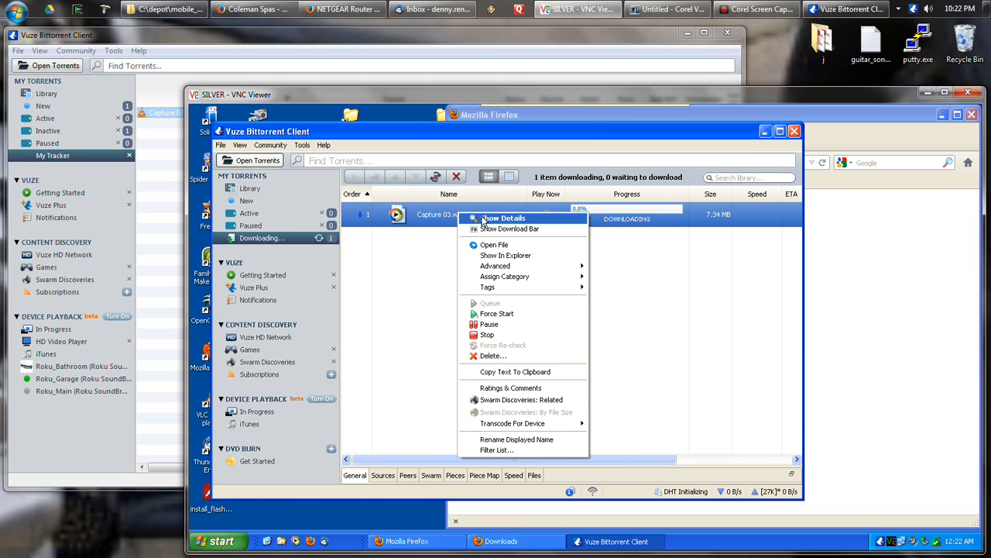
pyautogui.click(500, 218)
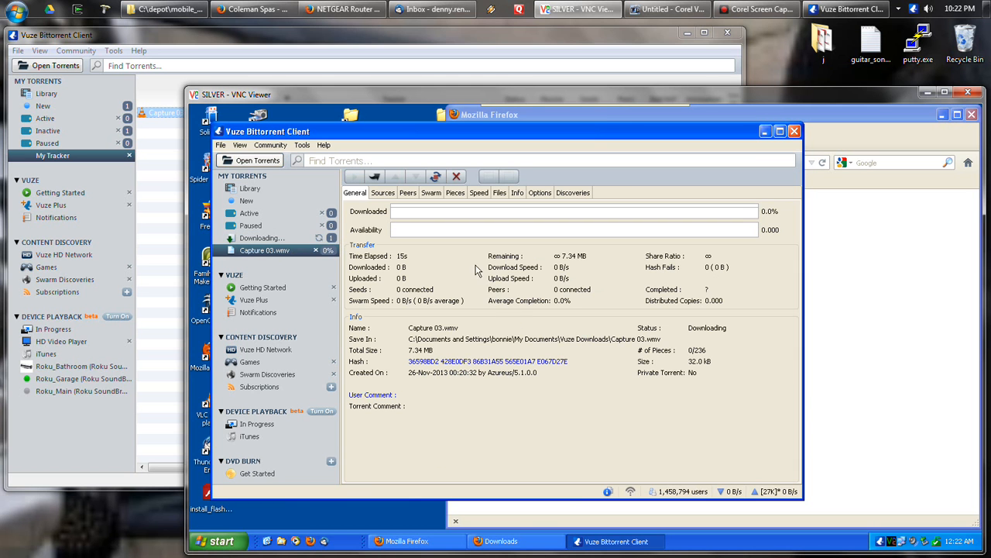
# - Show the piece map of the Capture 03.wmv download in the remote Vuze client
pyautogui.click(457, 198)
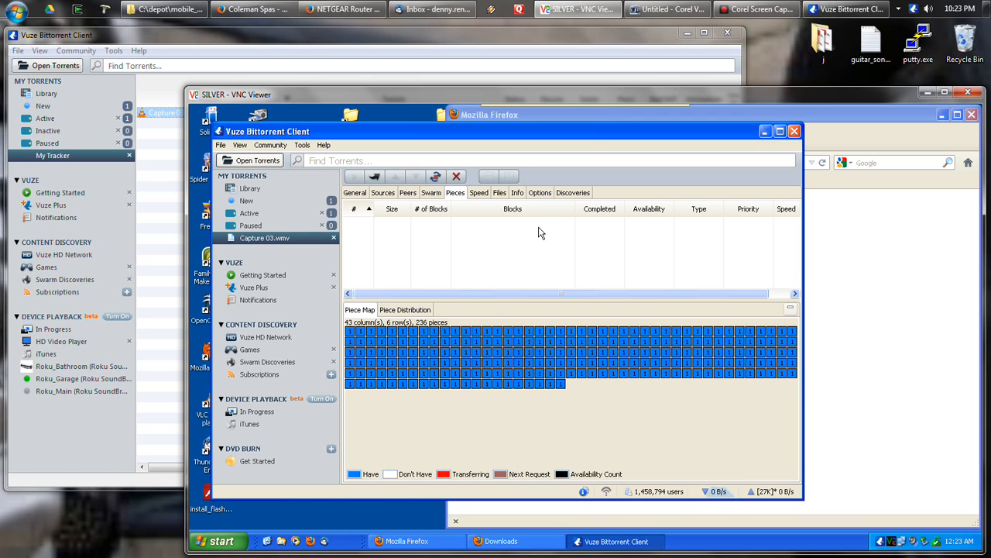
# - Switch to the local Vuze client and examine the tracker server ports and the incoming connection listen port in its options
pyautogui.click(471, 34)
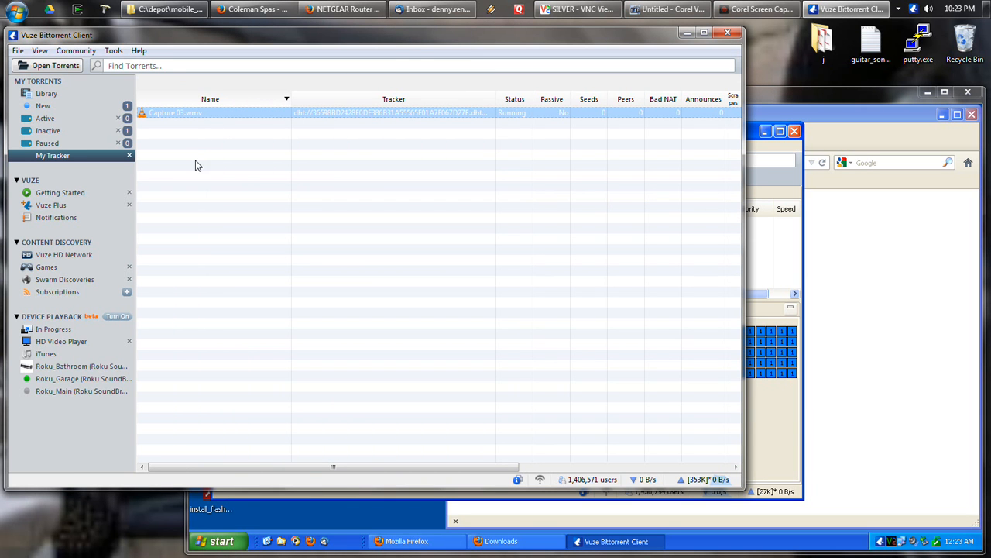
pyautogui.click(113, 51)
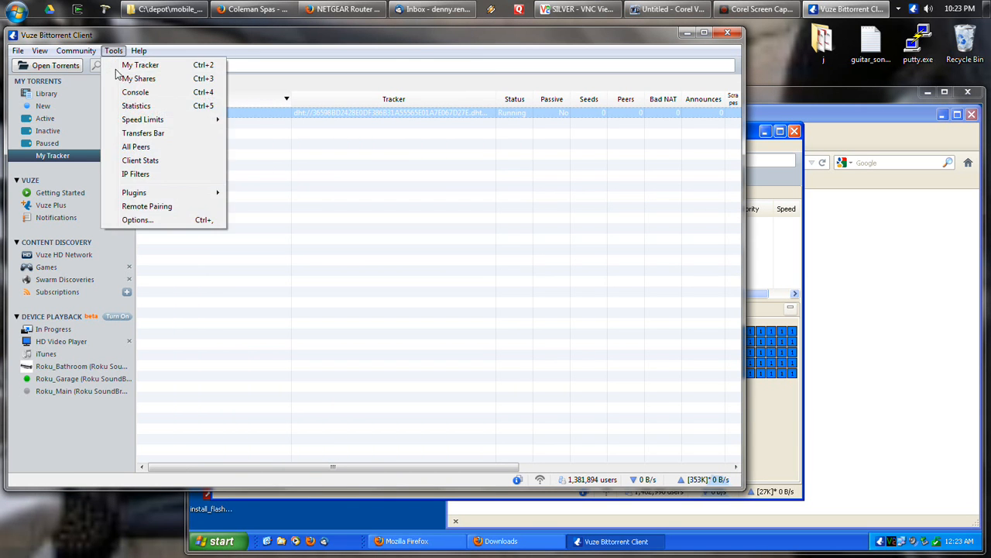
pyautogui.click(137, 219)
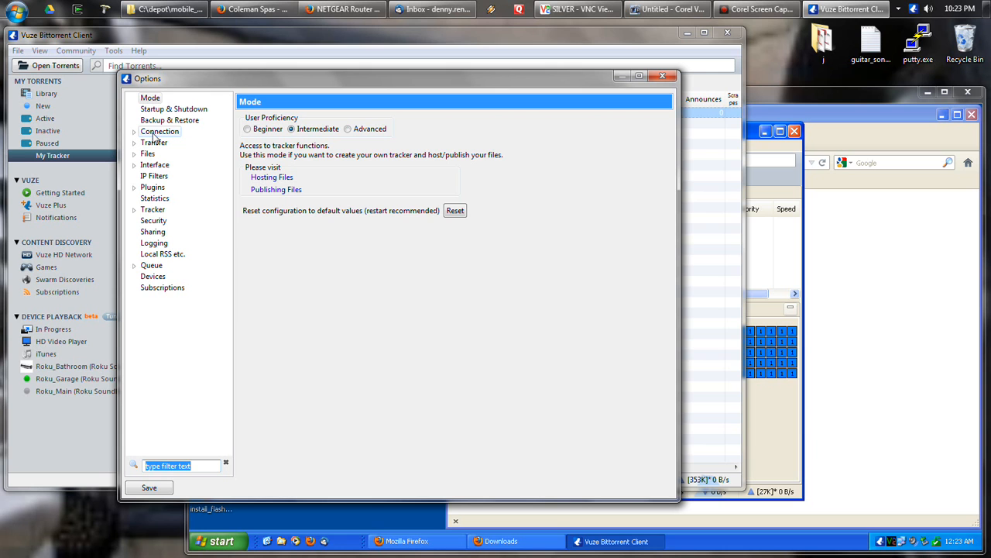
pyautogui.click(134, 210)
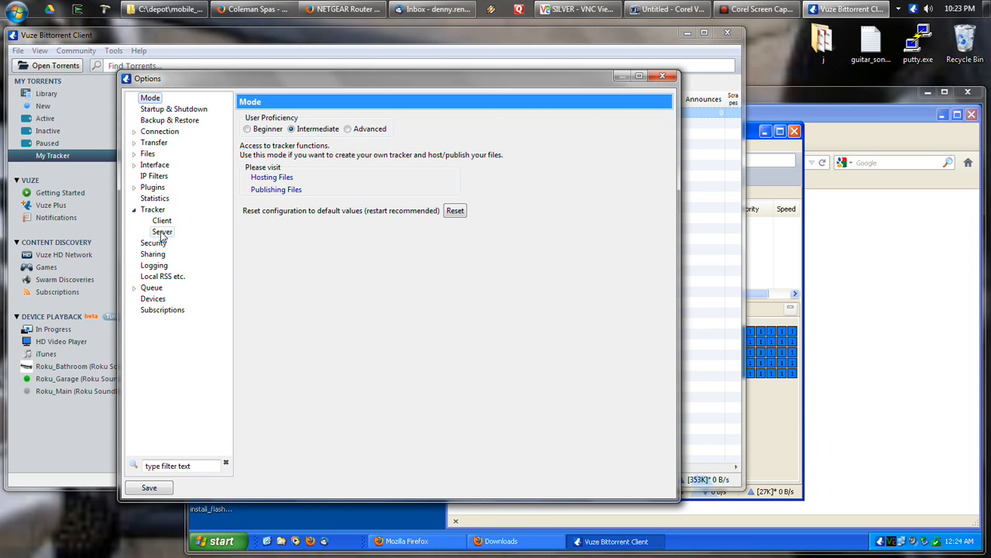
pyautogui.click(162, 233)
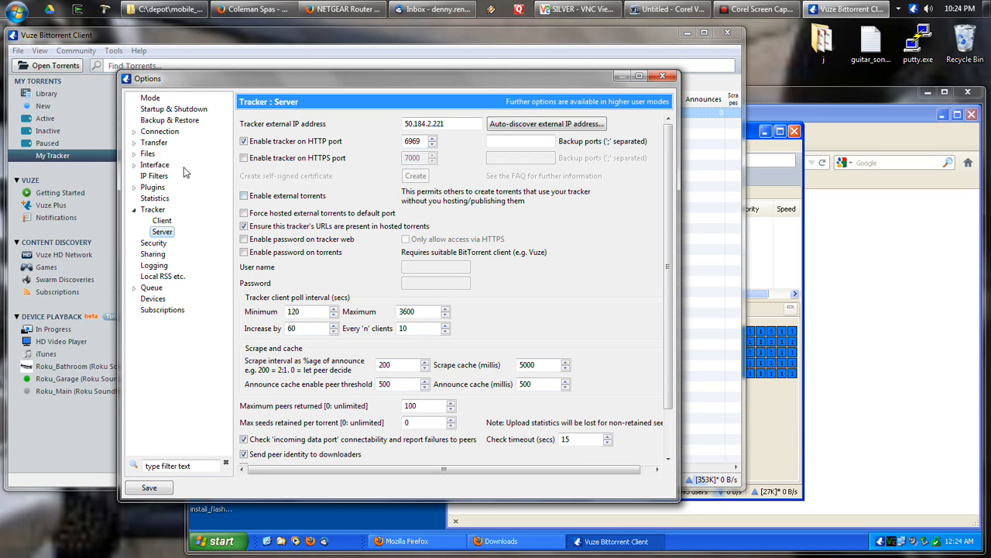
pyautogui.click(158, 131)
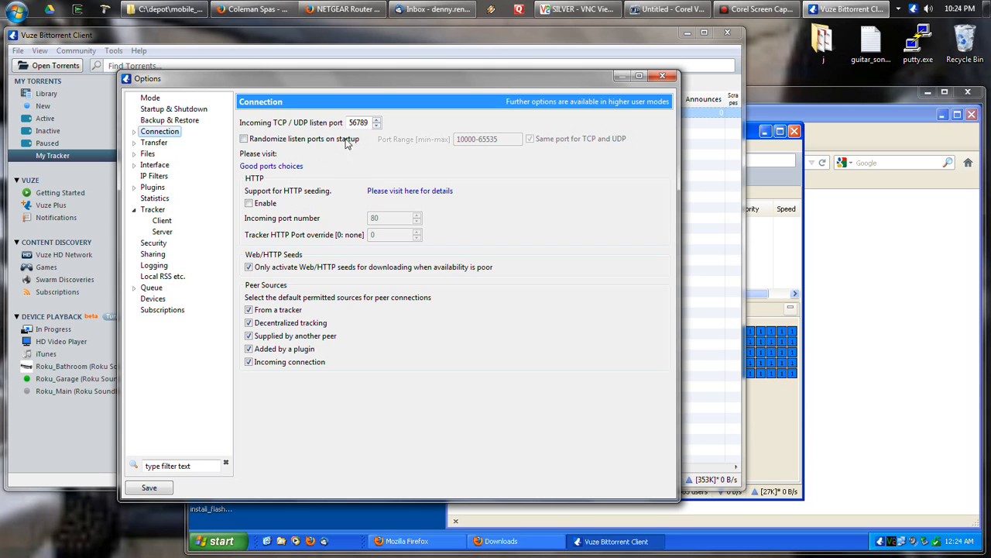
pyautogui.click(165, 233)
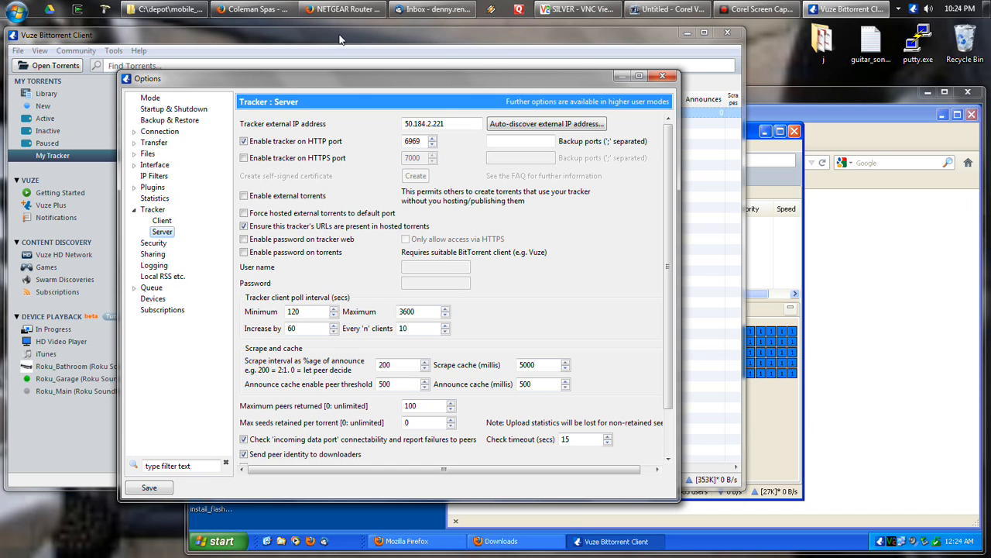
# - Switch to the NETGEAR router page in Firefox and examine the port forwarding entries vuze56789 and vuze6969, then minimize the browser
pyautogui.click(341, 9)
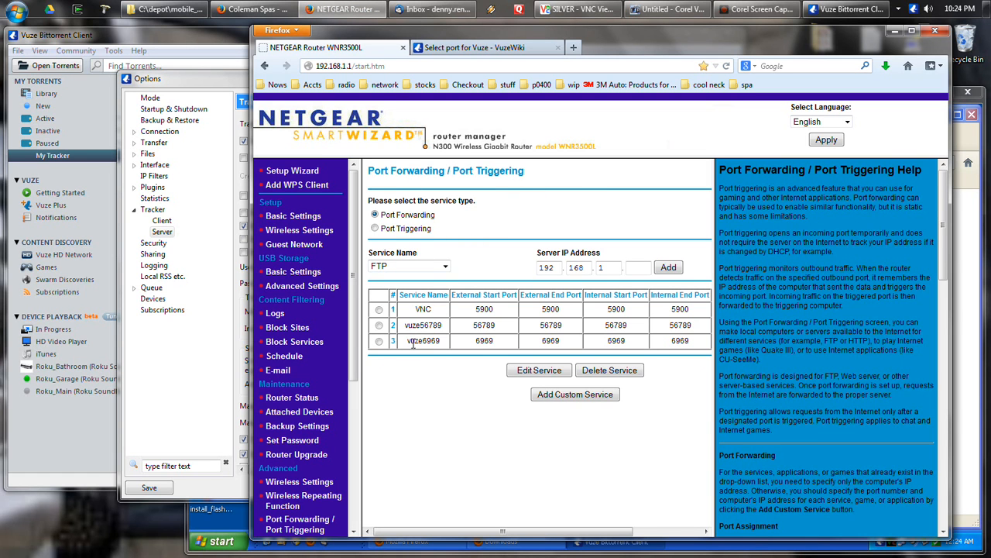
pyautogui.click(379, 325)
pyautogui.click(894, 33)
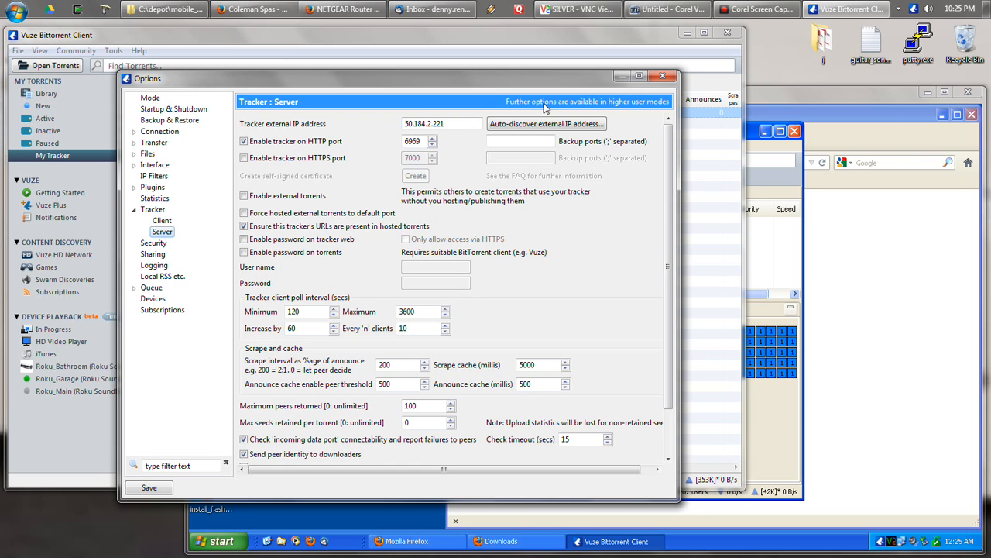
# - Return to Firefox on the SILVER remote desktop in VNC Viewer and show the "torrent 6" e-mail
pyautogui.click(796, 99)
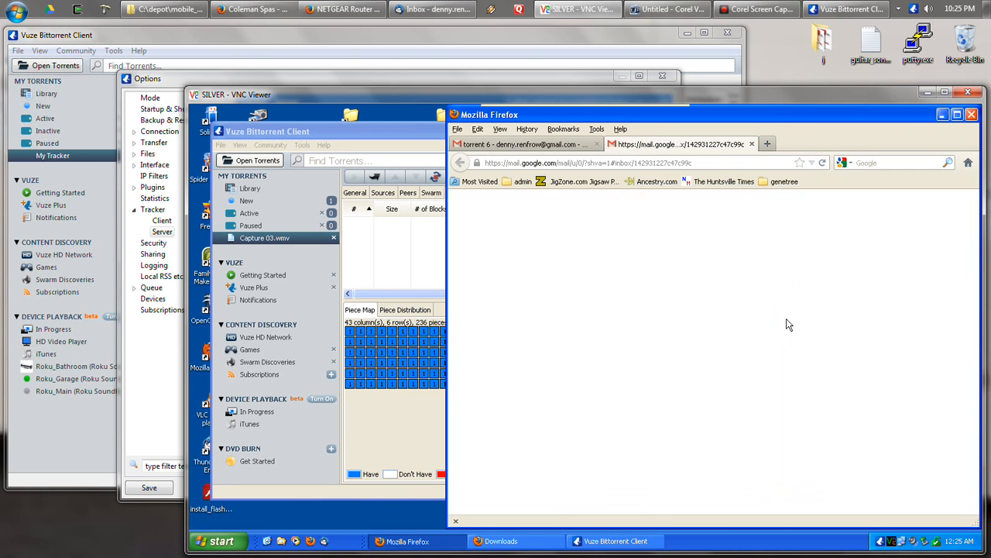
pyautogui.click(525, 146)
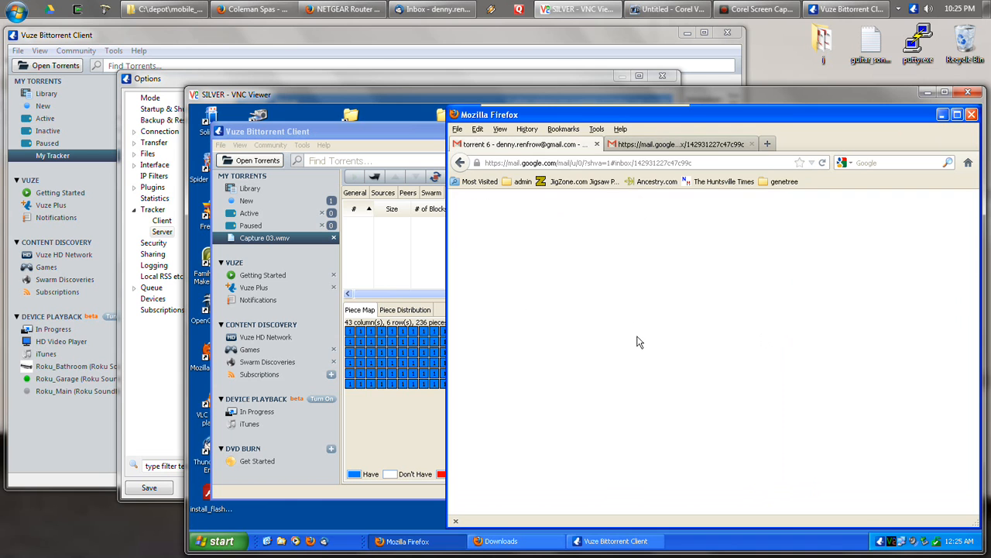